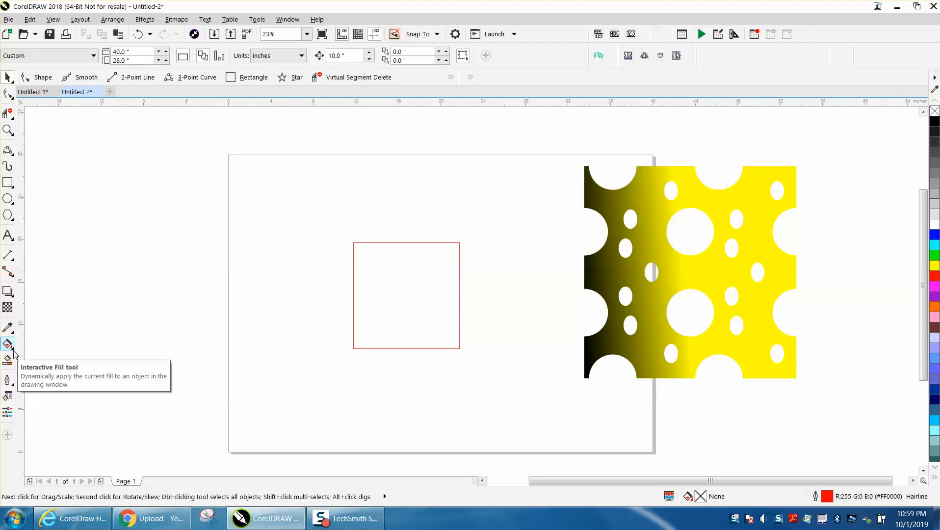
# Draw a circle about 1.1 in wide centred on the square's left edge and duplicate it onto the right edge.
pyautogui.click(14, 352)
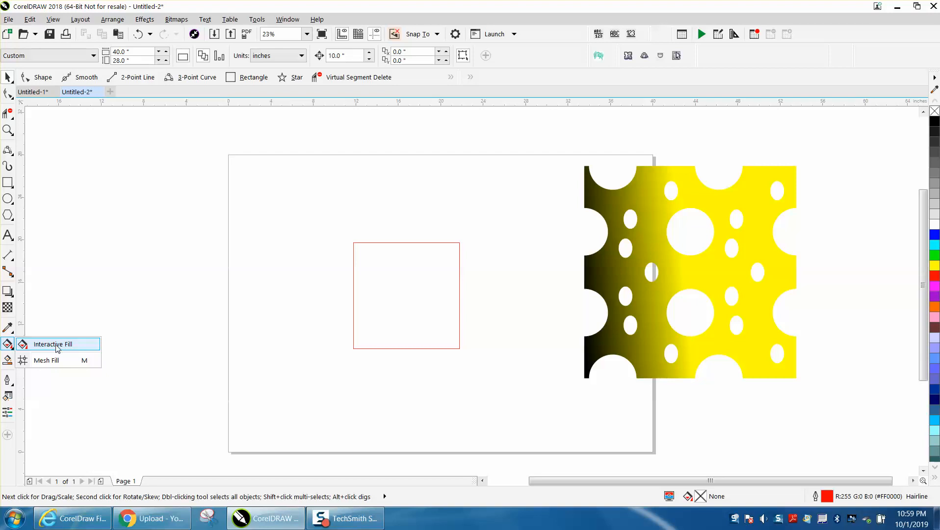
pyautogui.click(6, 114)
pyautogui.click(7, 129)
pyautogui.click(40, 129)
pyautogui.moveTo(332, 202); pyautogui.dragTo(547, 364)
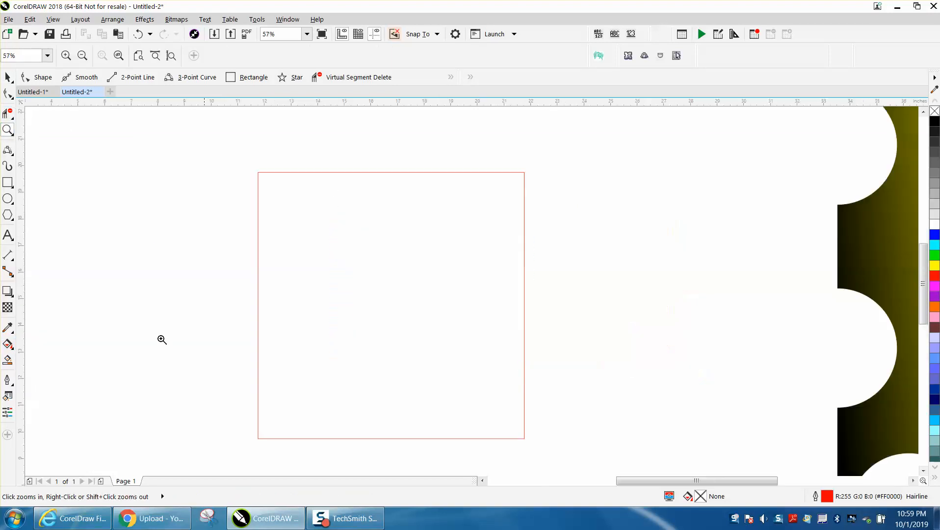
pyautogui.click(8, 198)
pyautogui.moveTo(308, 221); pyautogui.dragTo(260, 226)
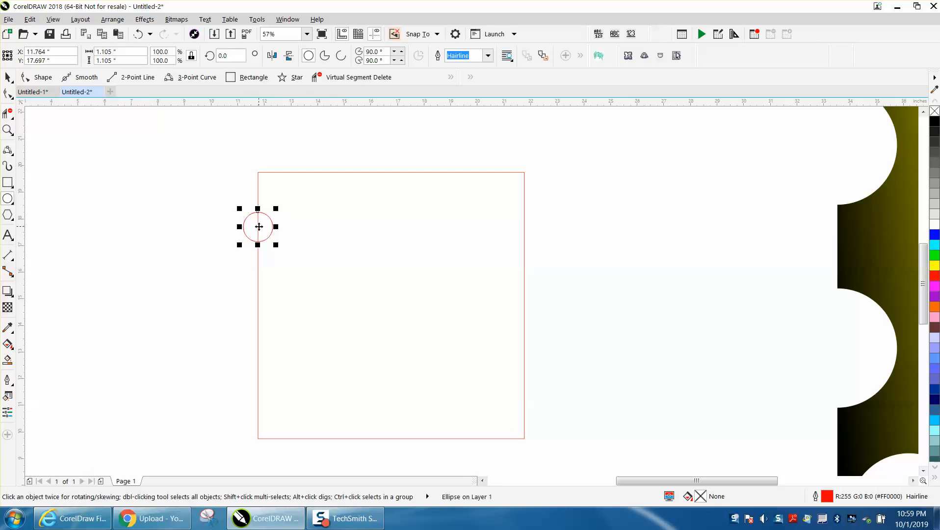
pyautogui.hotkey('ctrl', 'd')
# Scale a circle copy to about 1.97 in and place copies centred on the square's left, right, top and bottom edges.
pyautogui.click(7, 77)
pyautogui.moveTo(214, 199); pyautogui.dragTo(263, 331)
pyautogui.moveTo(277, 299); pyautogui.dragTo(300, 277)
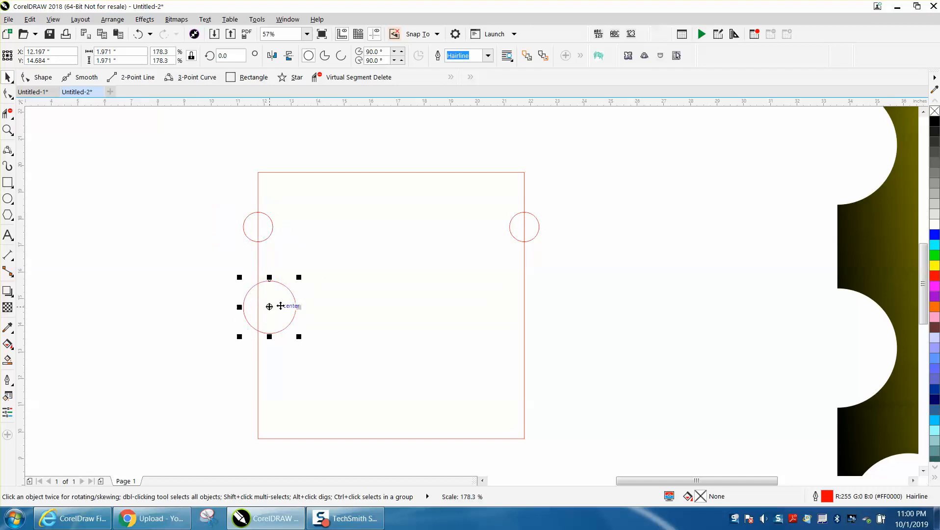
pyautogui.moveTo(270, 308); pyautogui.dragTo(259, 314)
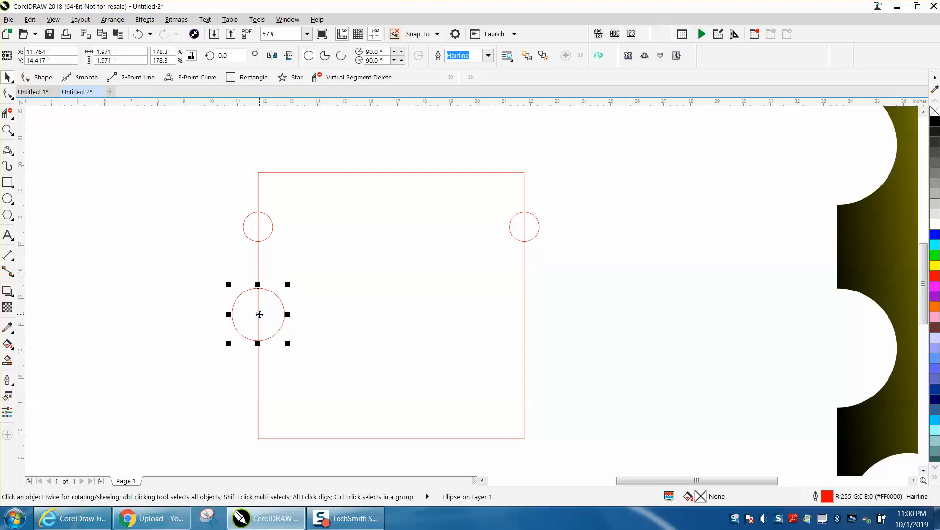
pyautogui.hotkey('ctrl', 'd')
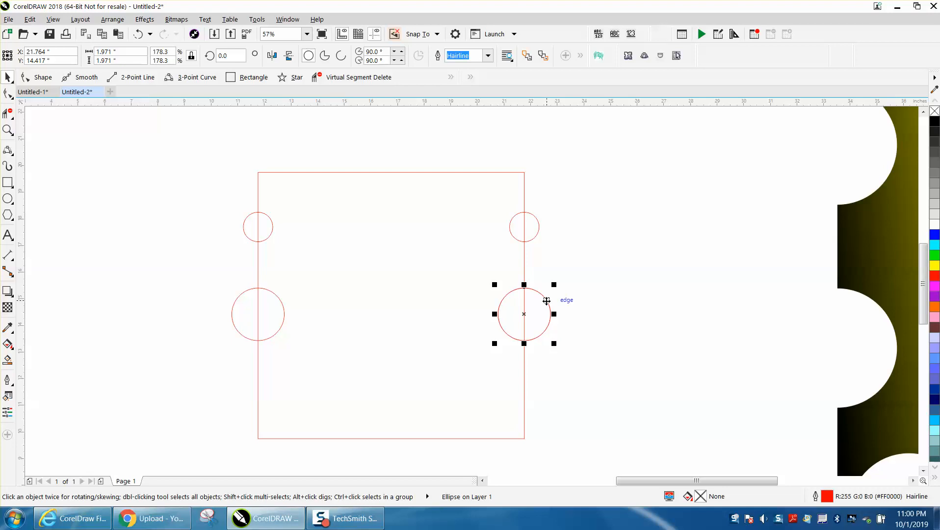
pyautogui.moveTo(525, 315); pyautogui.dragTo(398, 182)
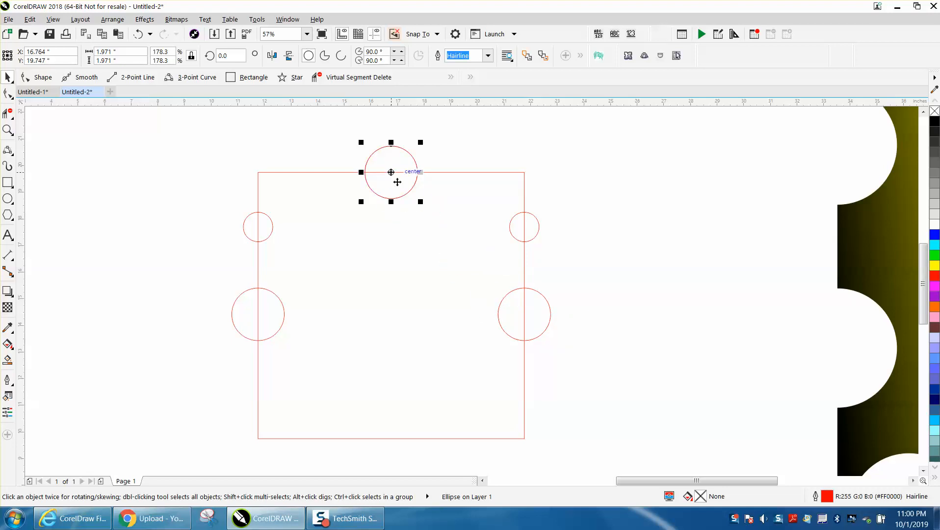
pyautogui.press('Down')
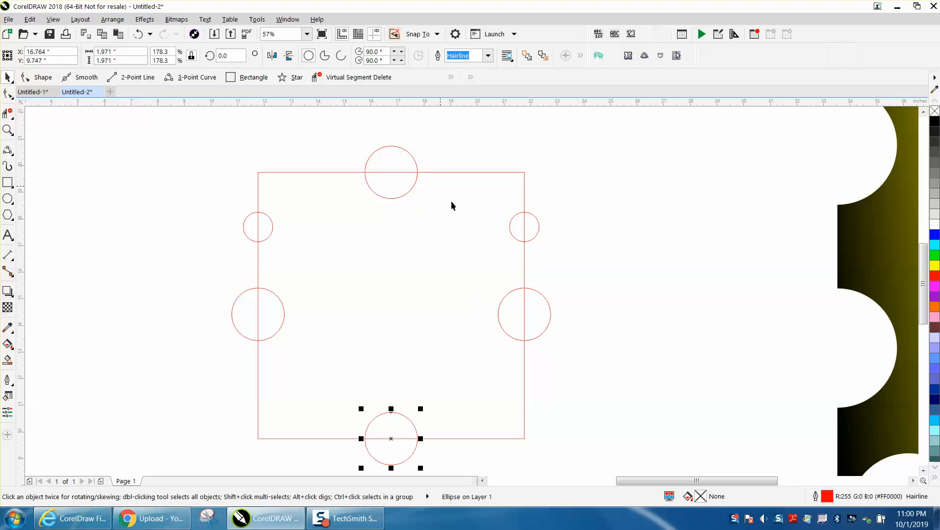
# Place two large and two smaller circle copies, about 0.99 in, inside the square.
pyautogui.click(389, 198)
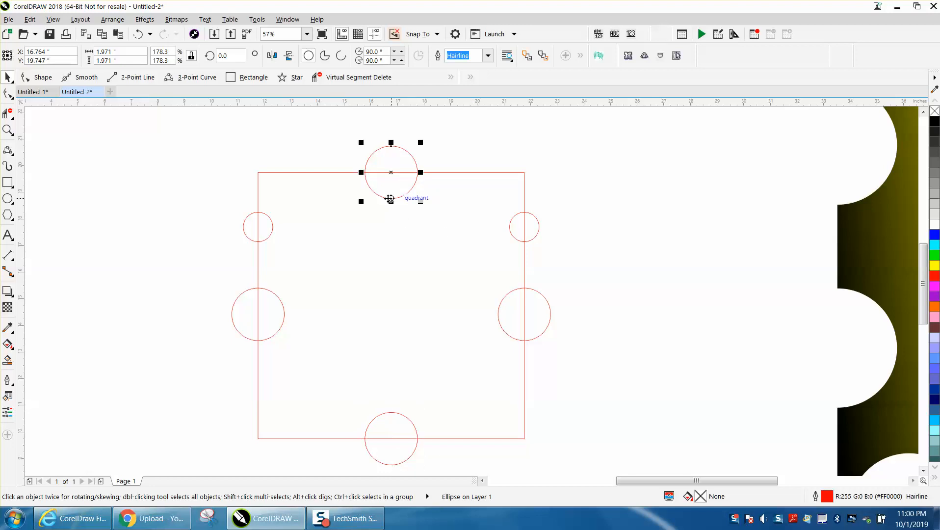
pyautogui.moveTo(391, 172); pyautogui.dragTo(425, 278)
pyautogui.hotkey('ctrl', 'r')
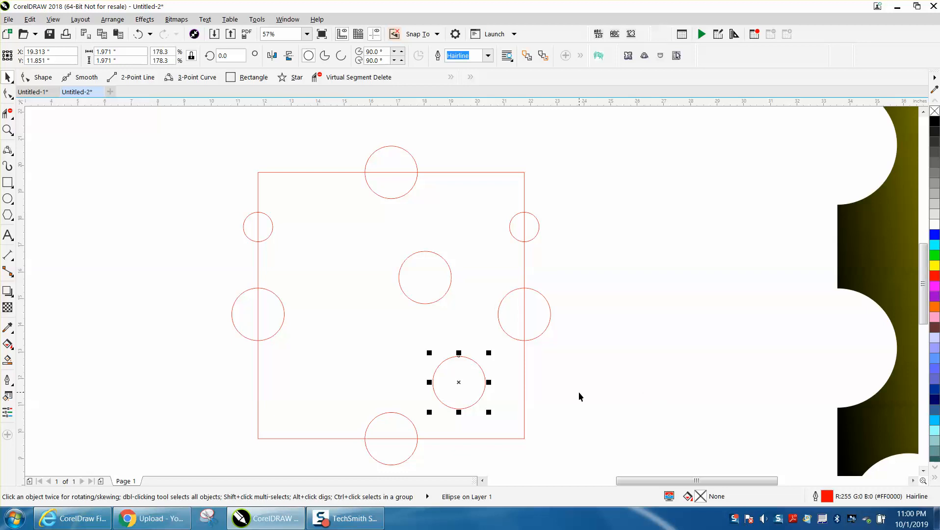
pyautogui.hotkey('ctrl', 'r')
pyautogui.moveTo(497, 463); pyautogui.dragTo(345, 260)
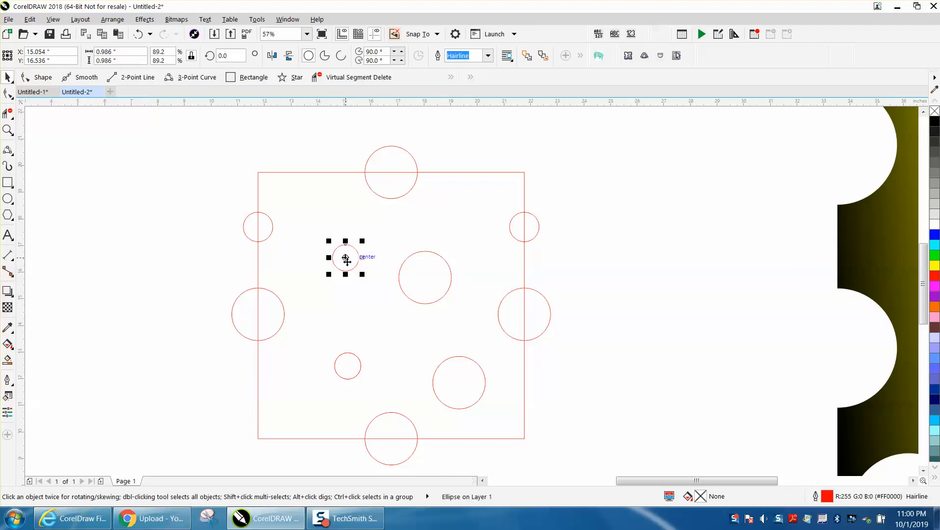
# Select the square and all circles and subtract the circles from the square to cut the cheese holes.
pyautogui.scroll(-2, 326, 261)
pyautogui.moveTo(307, 285); pyautogui.dragTo(493, 402)
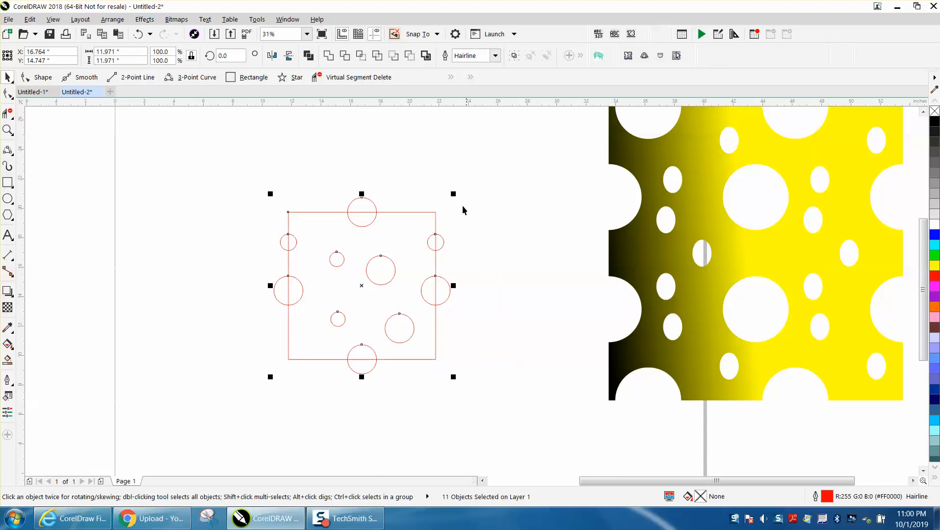
pyautogui.click(410, 57)
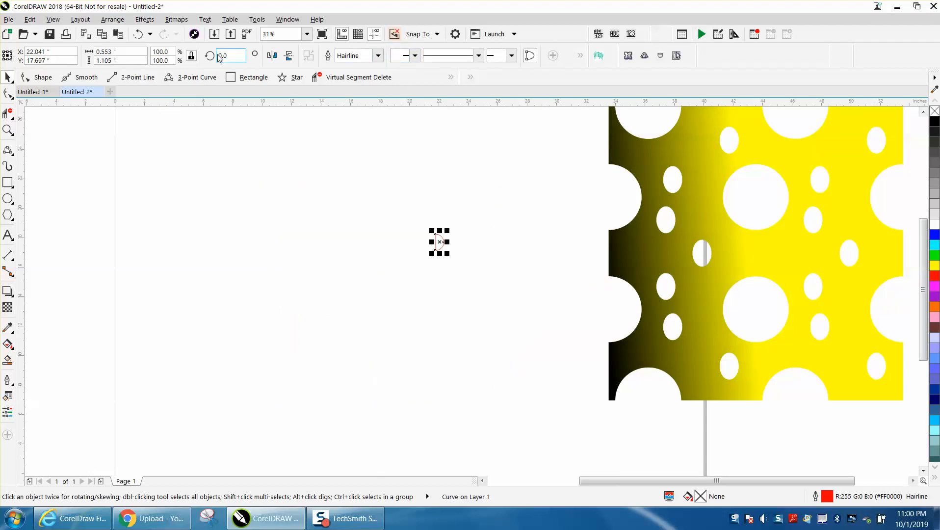
pyautogui.click(139, 33)
pyautogui.click(410, 56)
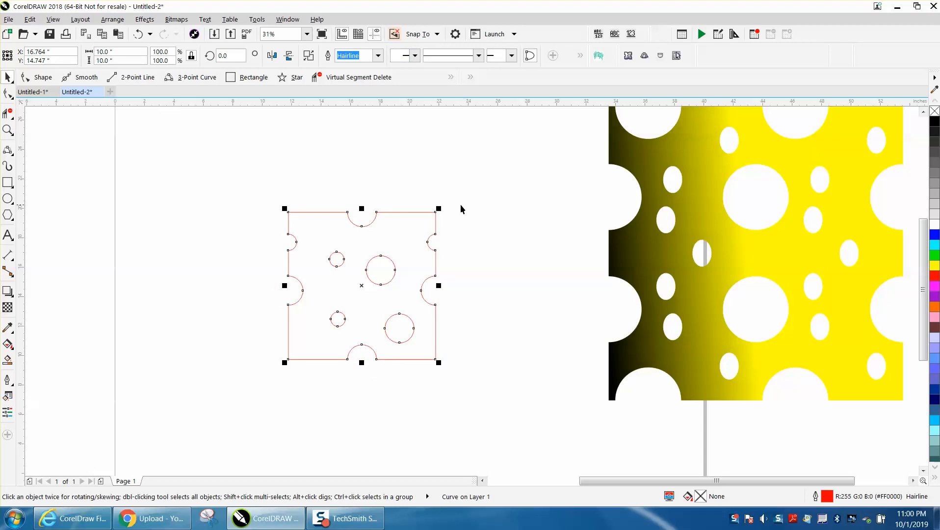
# Place a copy of the cheese shape off the page at the upper left.
pyautogui.scroll(-1, 532, 227)
pyautogui.moveTo(442, 250); pyautogui.dragTo(235, 157)
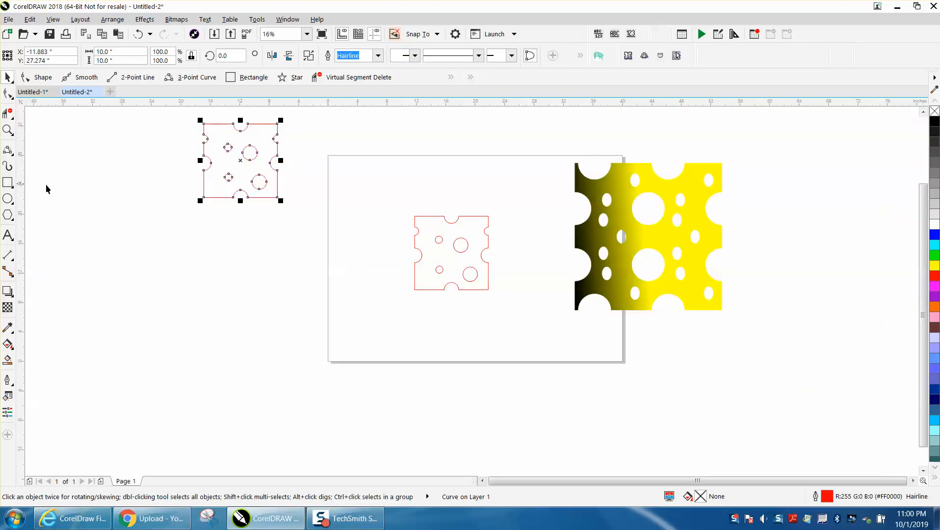
pyautogui.click(10, 346)
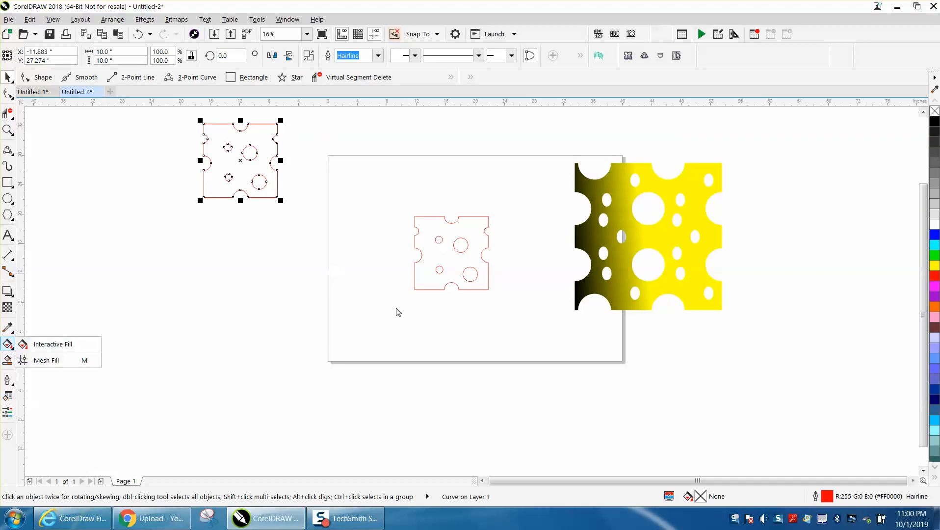
pyautogui.click(70, 344)
pyautogui.moveTo(415, 290); pyautogui.dragTo(484, 230)
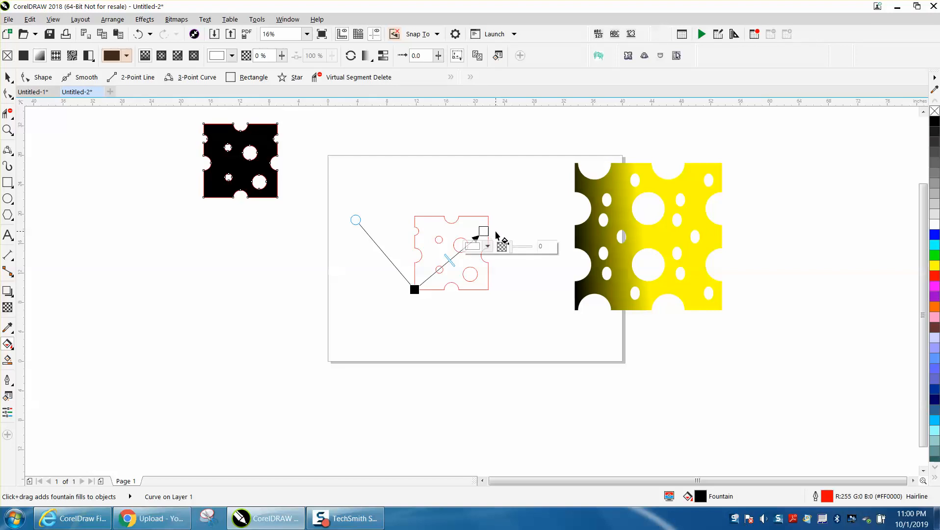
pyautogui.click(138, 34)
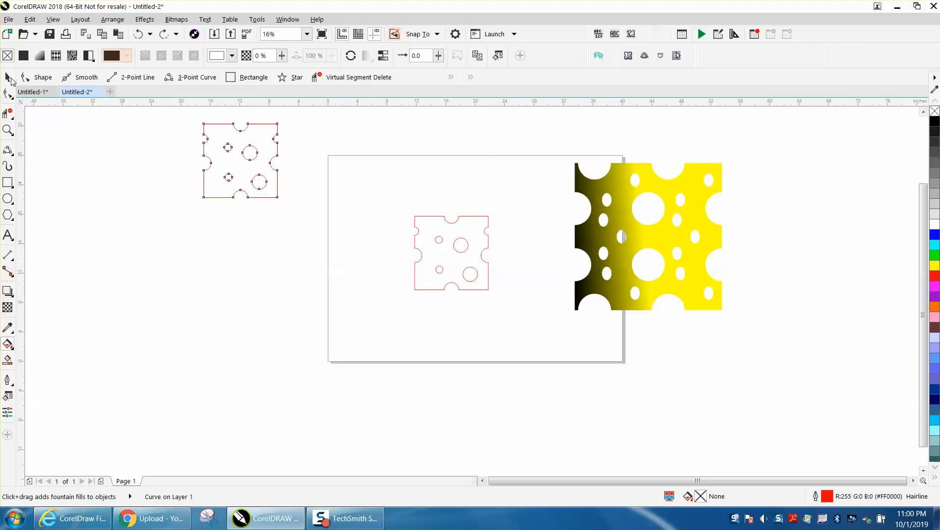
# Apply a diagonal fountain fill to the copy, from black at lower left to yellow at upper right.
pyautogui.click(9, 78)
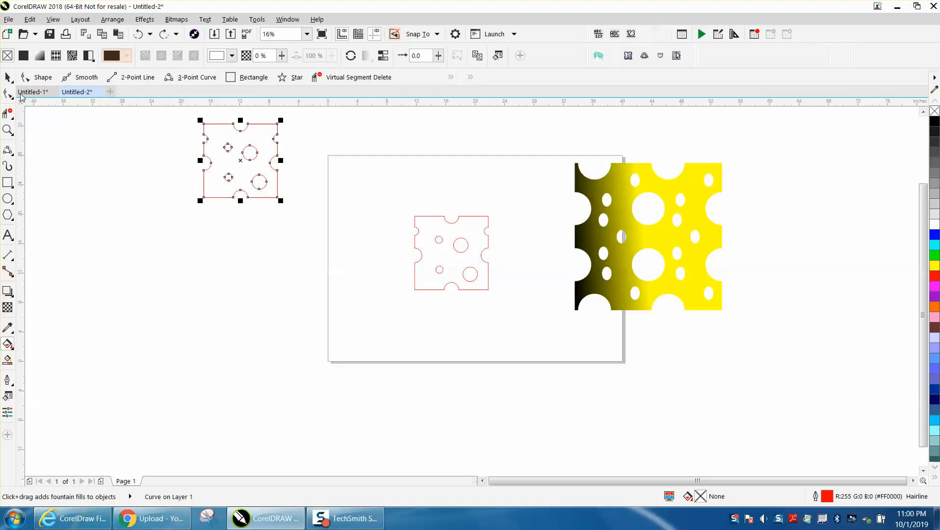
pyautogui.click(7, 344)
pyautogui.moveTo(204, 197); pyautogui.dragTo(264, 142)
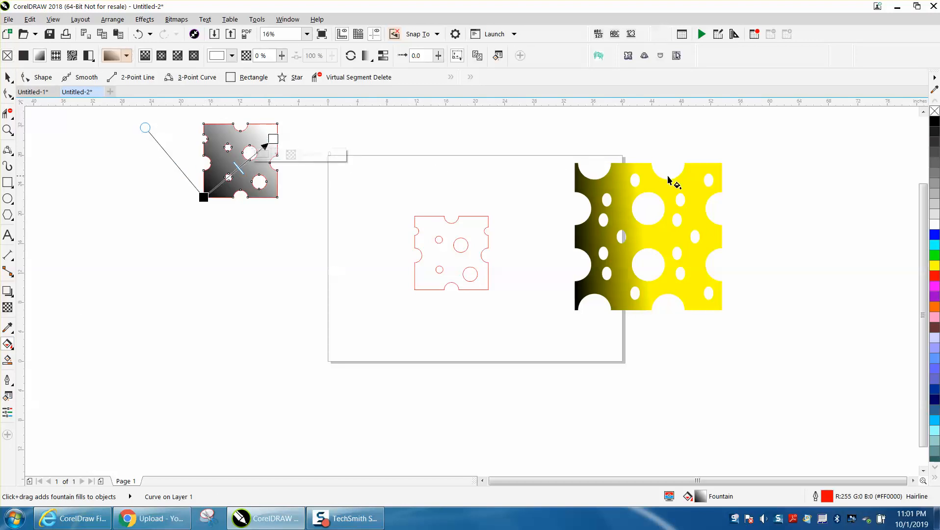
pyautogui.moveTo(935, 266); pyautogui.dragTo(273, 139)
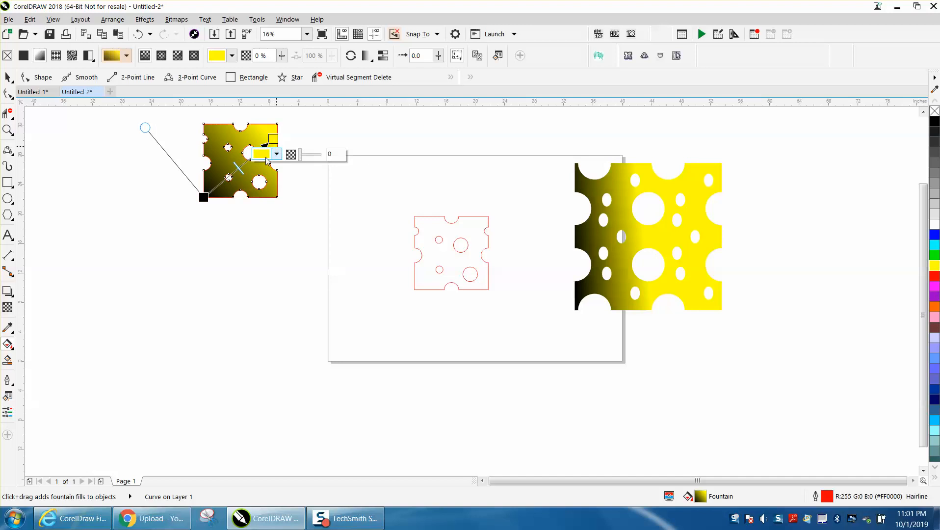
pyautogui.click(8, 78)
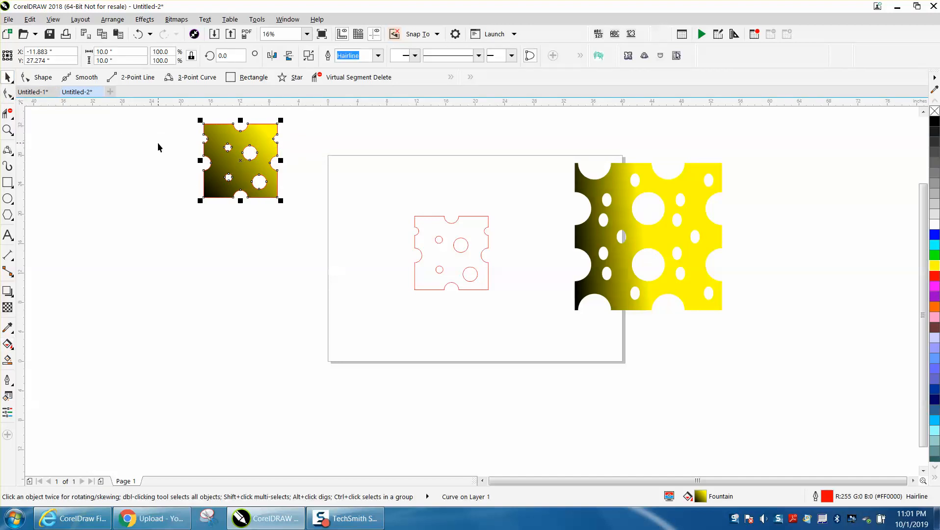
# Build a 2×2 tile by duplicating the filled shape, mirroring copies horizontally and then vertically.
pyautogui.hotkey('ctrl', 'd')
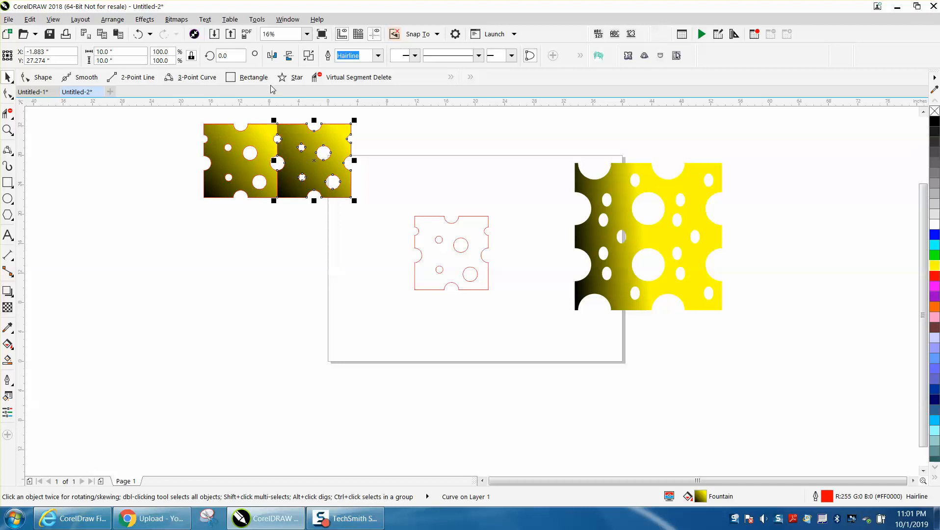
pyautogui.click(272, 56)
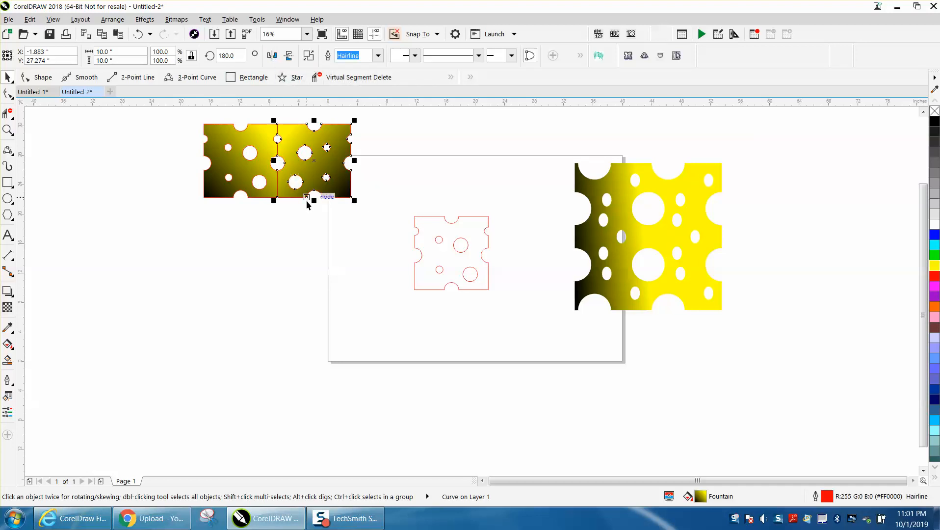
pyautogui.scroll(-1, 309, 179)
pyautogui.moveTo(238, 148); pyautogui.dragTo(347, 222)
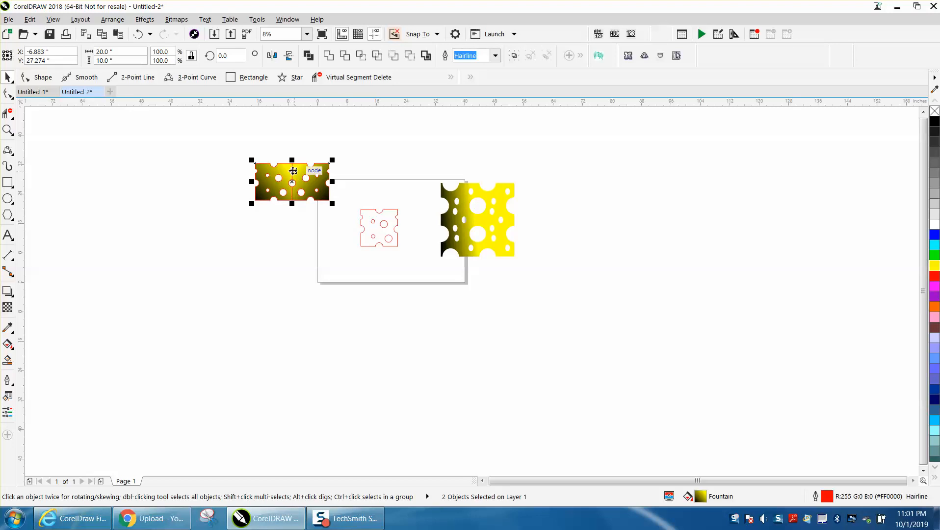
pyautogui.moveTo(292, 204); pyautogui.dragTo(293, 170)
pyautogui.click(290, 56)
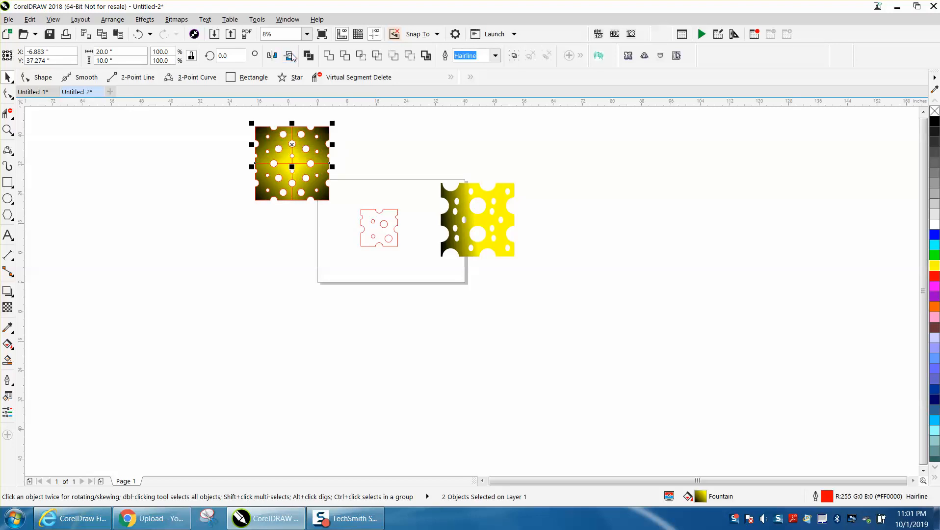
# Select all four tiles and remove their outlines.
pyautogui.click(356, 152)
pyautogui.click(8, 130)
pyautogui.moveTo(253, 123); pyautogui.dragTo(369, 212)
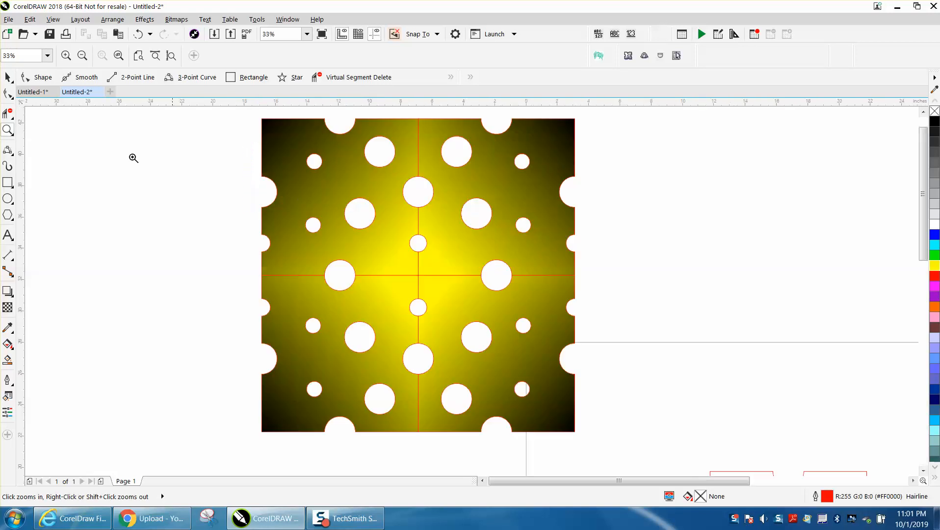
pyautogui.click(8, 77)
pyautogui.scroll(-1, 101, 120)
pyautogui.moveTo(250, 228); pyautogui.dragTo(393, 292)
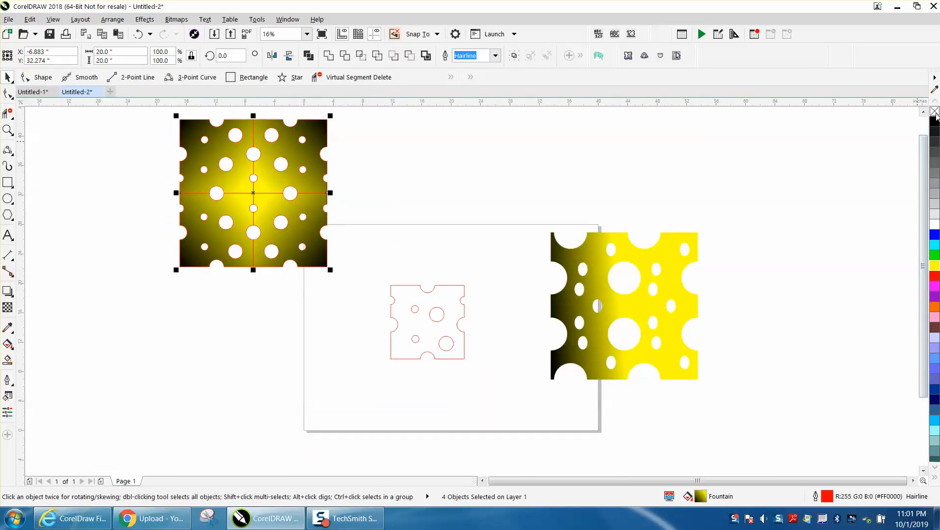
pyautogui.rightClick(935, 113)
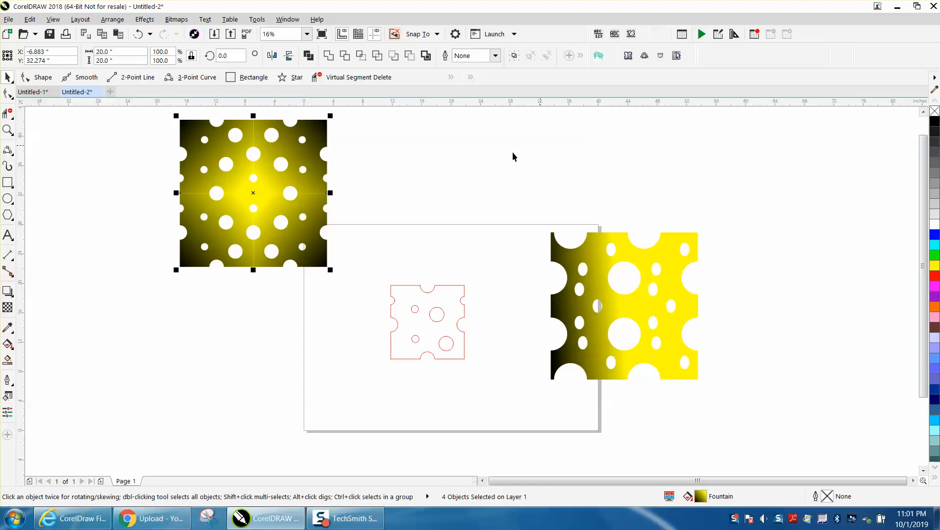
# Combine the four tiles into one object and delete it.
pyautogui.moveTo(147, 107); pyautogui.dragTo(373, 297)
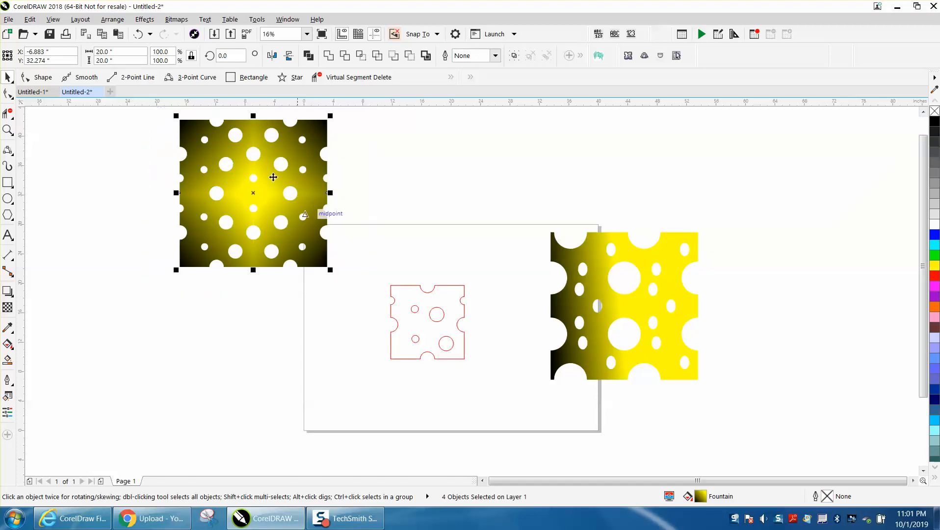
pyautogui.click(119, 24)
pyautogui.click(123, 199)
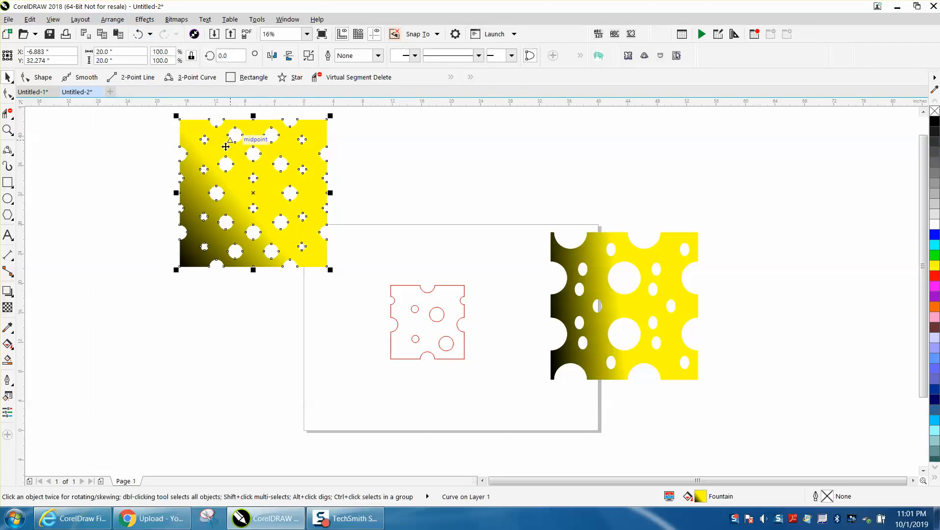
pyautogui.press('Delete')
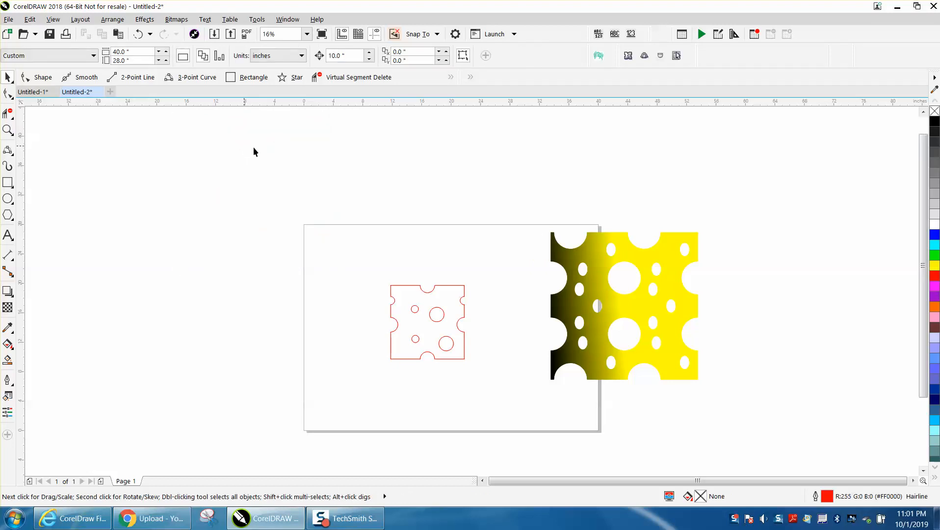
# Duplicate the outlined cheese shape on the page twice, stacking the copies above it.
pyautogui.moveTo(494, 368); pyautogui.dragTo(494, 368)
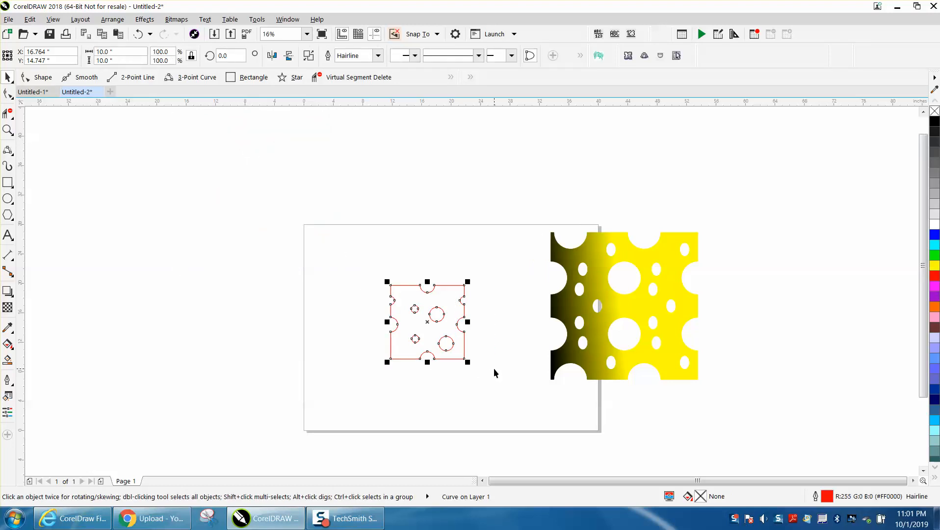
pyautogui.hotkey('ctrl', 'd')
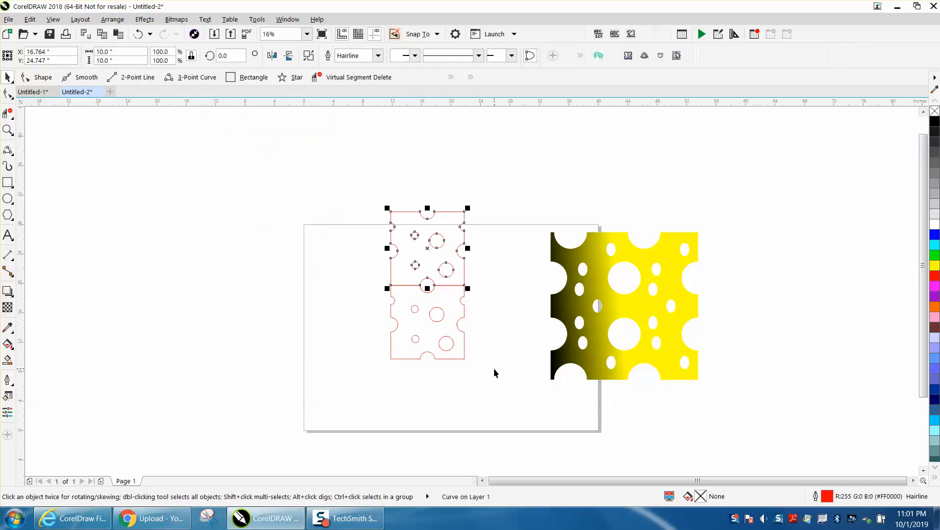
pyautogui.hotkey('ctrl', 'd')
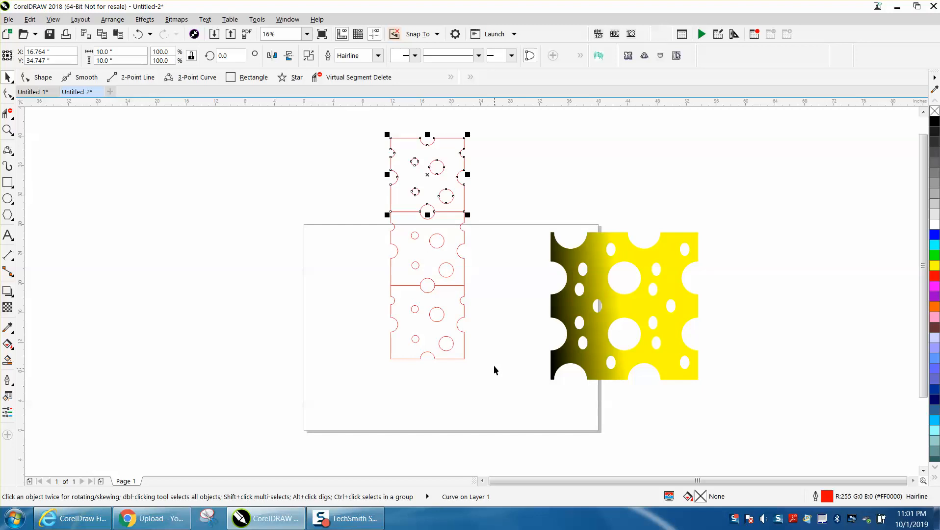
# Select the column of three cheese tiles and duplicate it twice to form a 3×3 grid.
pyautogui.moveTo(377, 127); pyautogui.dragTo(513, 377)
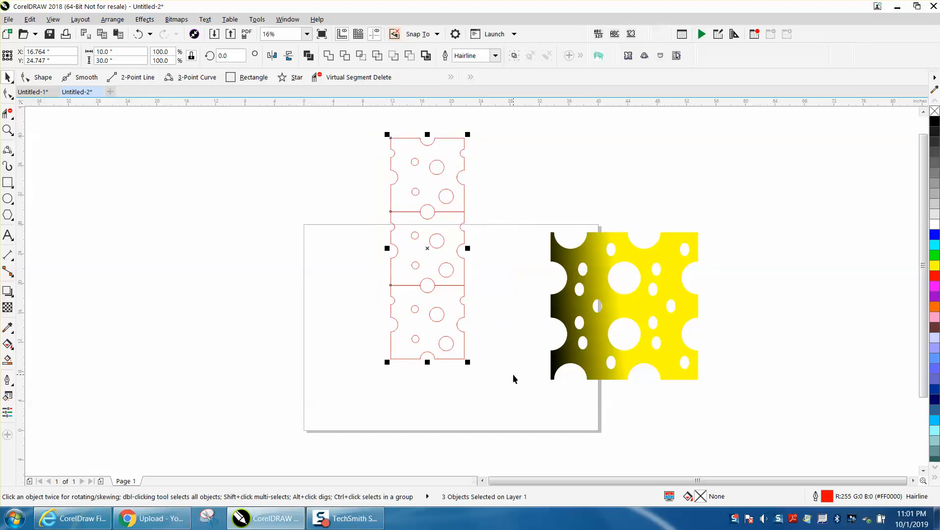
pyautogui.hotkey('ctrl', 'd')
pyautogui.hotkey('ctrl', 'd')
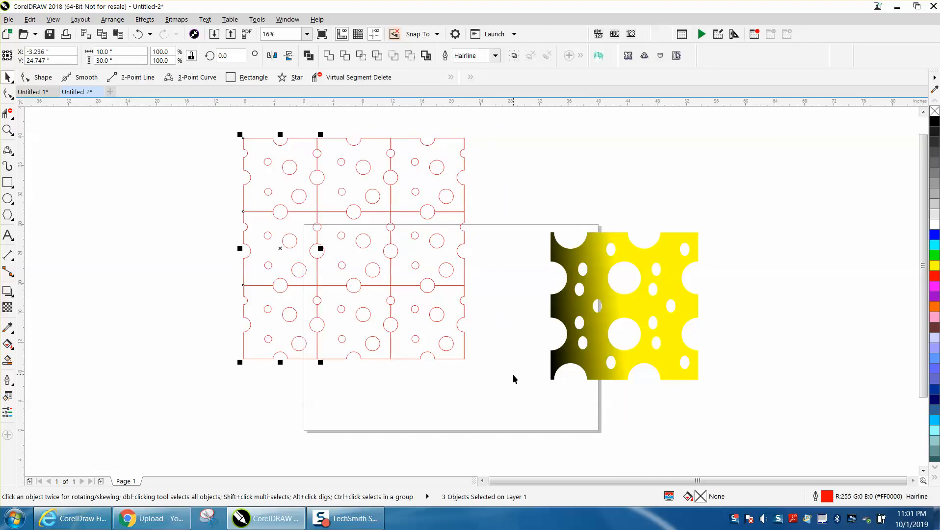
pyautogui.moveTo(226, 124); pyautogui.dragTo(493, 375)
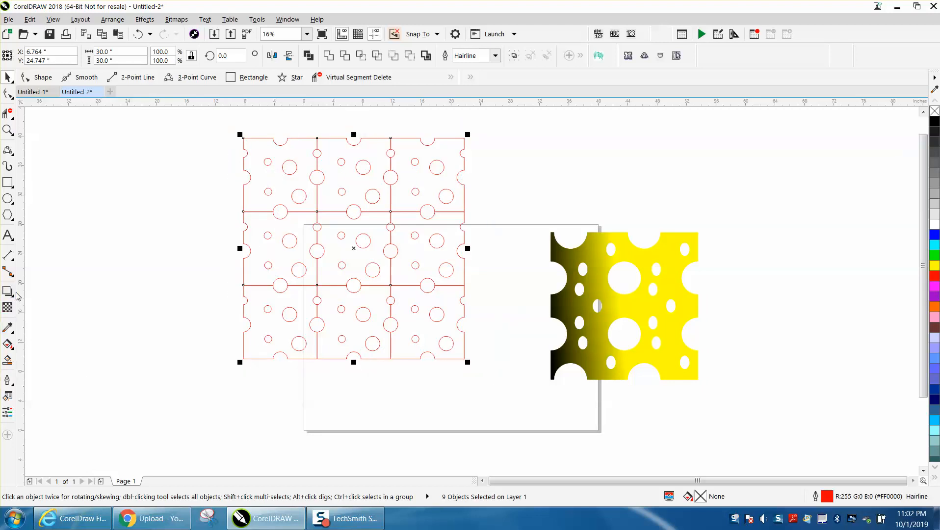
pyautogui.rightClick(935, 112)
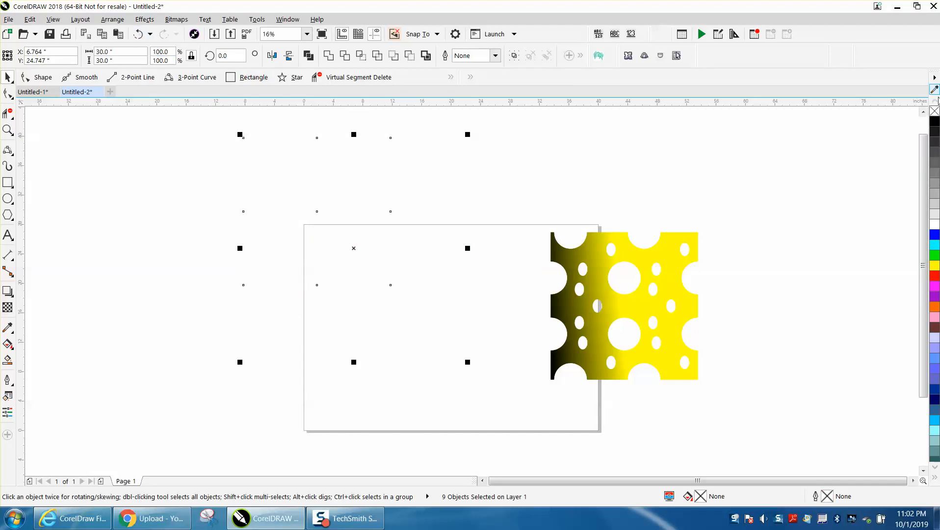
pyautogui.click(138, 34)
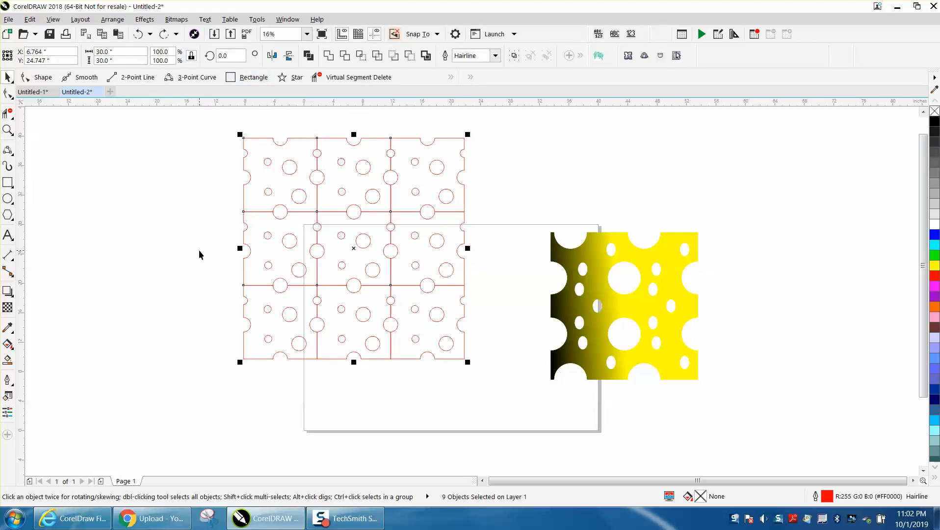
# Apply a diagonal fountain fill across the nine tiles from red at the lower left to yellow at the upper right, adjusting its angle.
pyautogui.click(7, 344)
pyautogui.moveTo(243, 345); pyautogui.dragTo(451, 158)
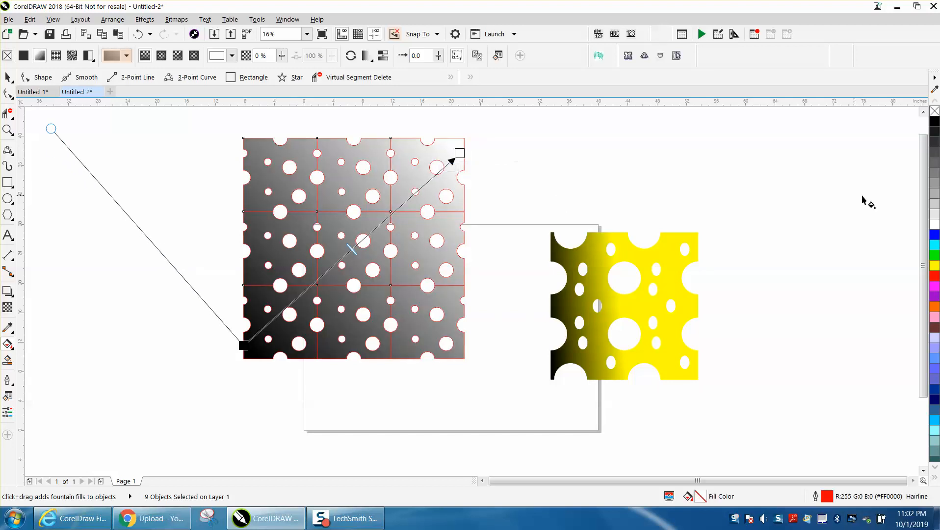
pyautogui.moveTo(934, 266); pyautogui.dragTo(460, 154)
pyautogui.moveTo(934, 278); pyautogui.dragTo(246, 345)
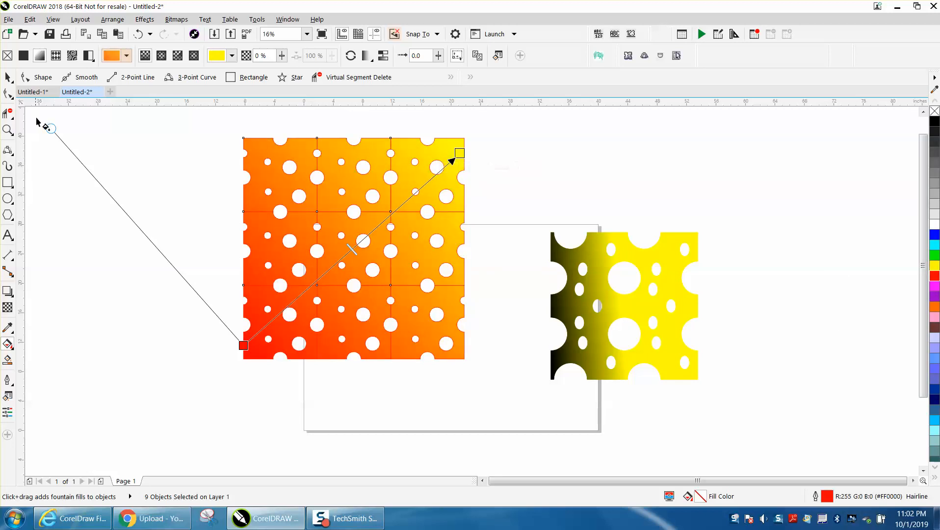
pyautogui.moveTo(50, 128); pyautogui.dragTo(189, 123)
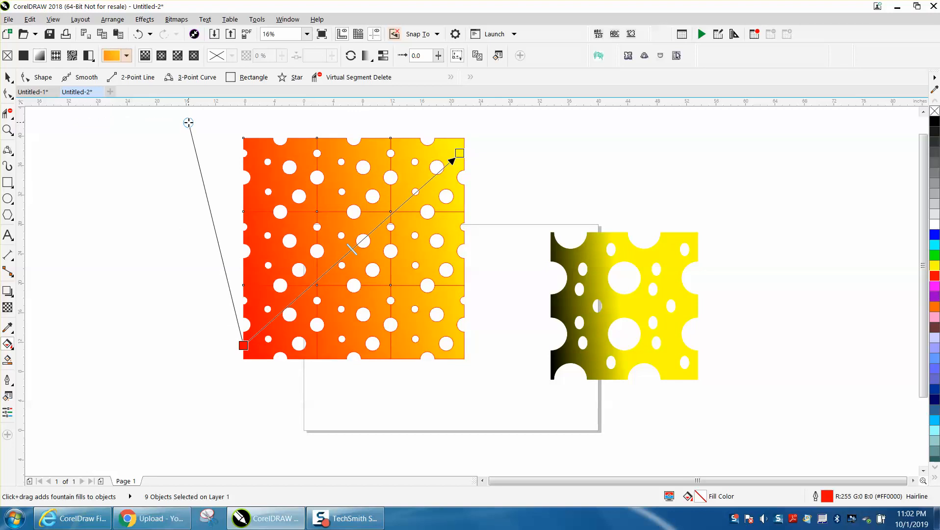
pyautogui.click(8, 78)
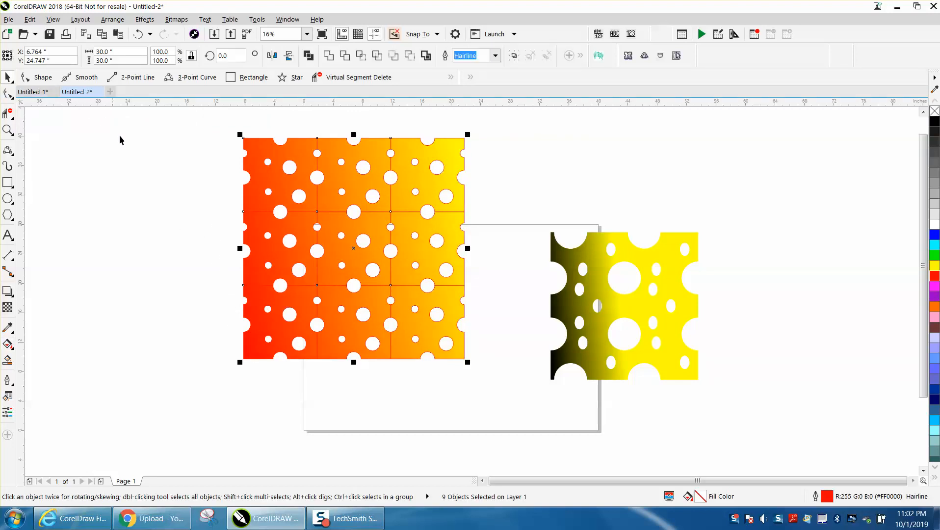
# Remove the outlines from all nine filled tiles and combine them into one object.
pyautogui.moveTo(222, 126); pyautogui.dragTo(523, 377)
pyautogui.rightClick(934, 112)
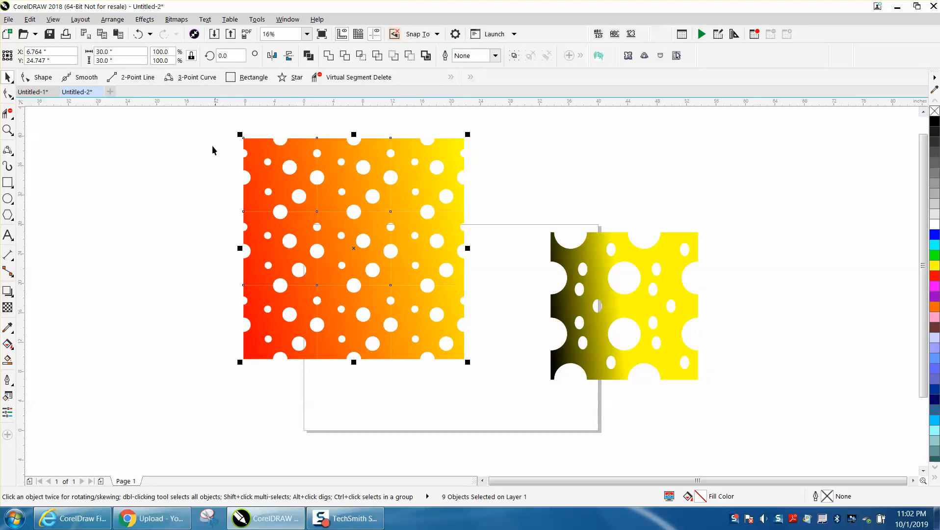
pyautogui.click(118, 23)
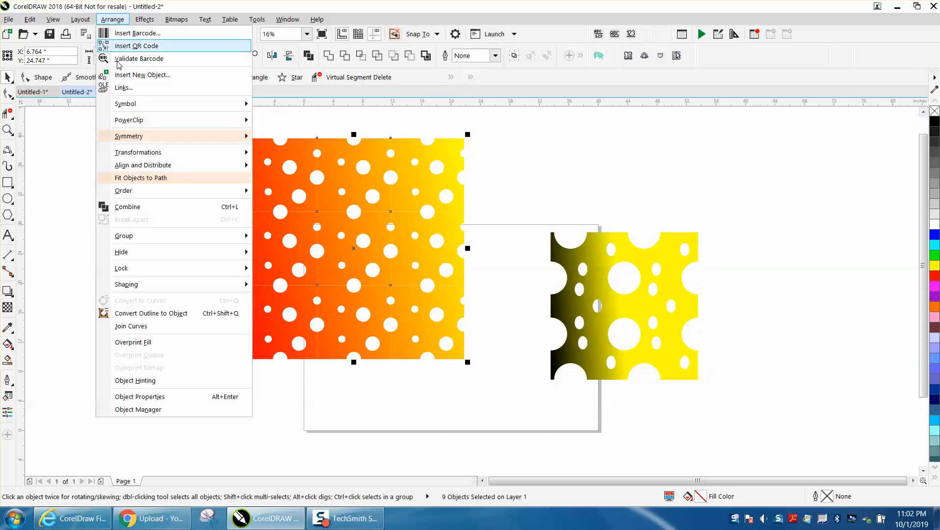
pyautogui.click(132, 208)
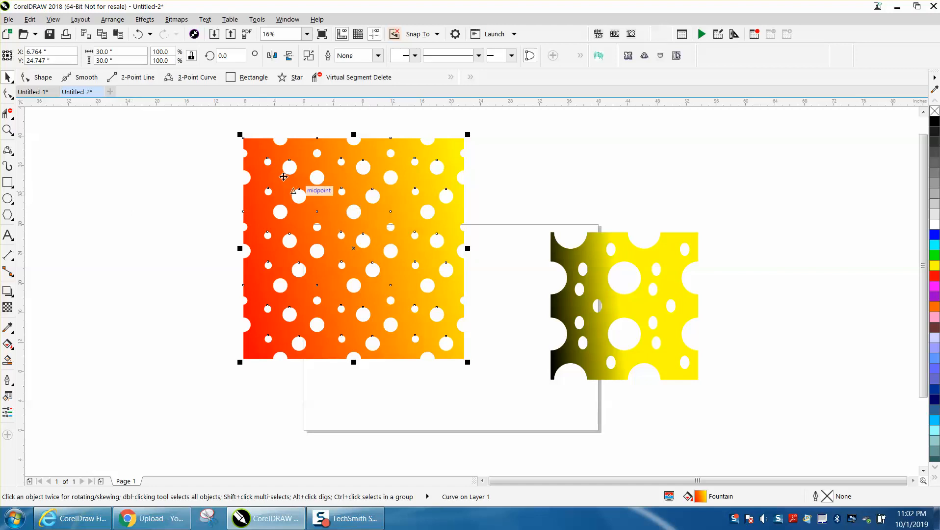
# Set the nudge distance to 30 inches.
pyautogui.scroll(-2, 322, 177)
pyautogui.moveTo(253, 137); pyautogui.dragTo(445, 291)
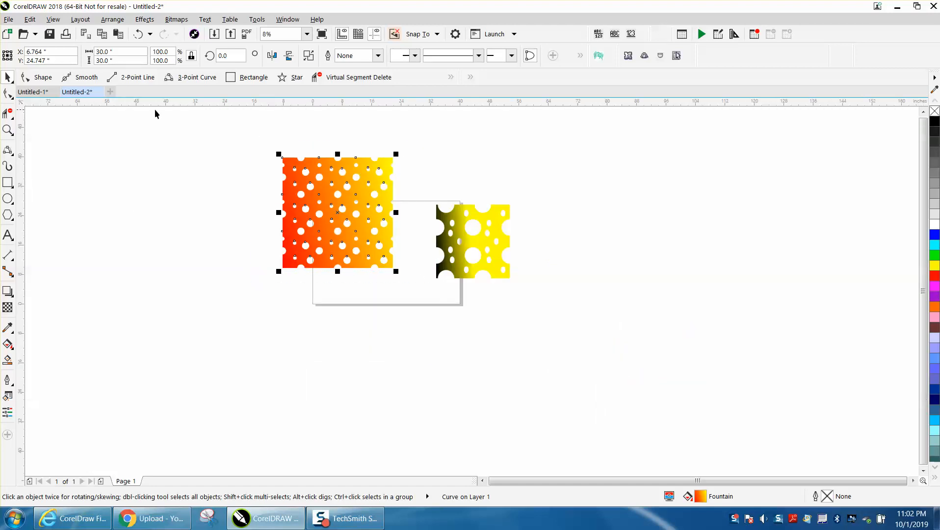
pyautogui.click(288, 141)
pyautogui.doubleClick(352, 54)
pyautogui.write('30')
pyautogui.press('Return')
# Duplicate the combined cheese block, nudge the copy 30 inches left and mirror it horizontally.
pyautogui.click(341, 196)
pyautogui.press('KP_Add')
pyautogui.press('Left')
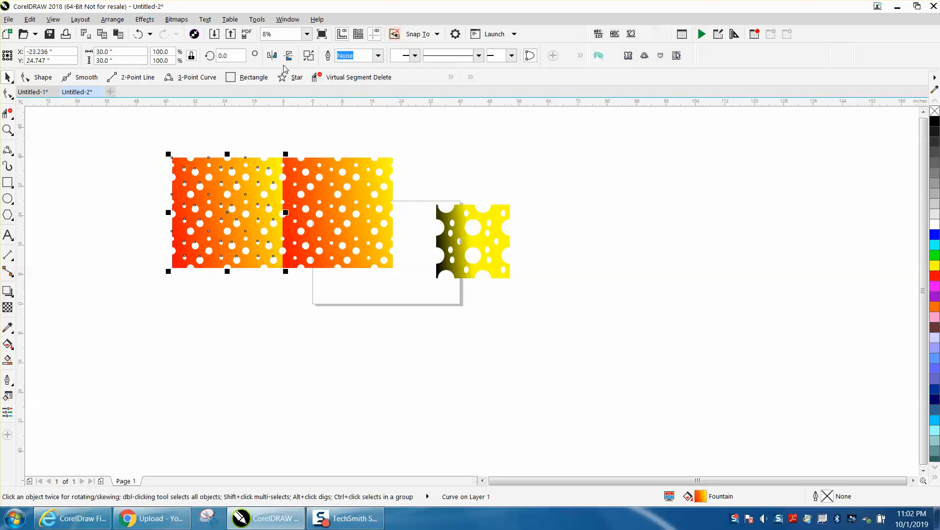
pyautogui.click(272, 56)
pyautogui.click(352, 128)
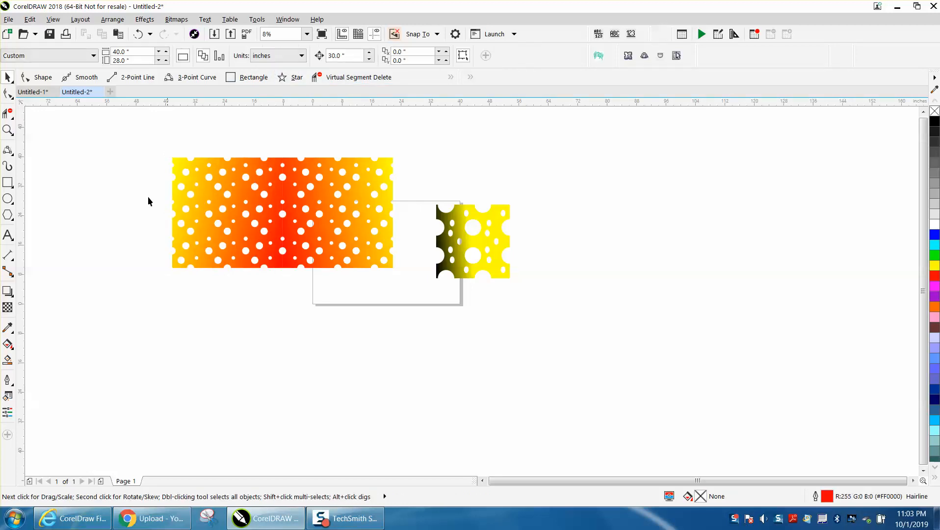
# Select both mirrored blocks, duplicate them below and flip the copies vertically.
pyautogui.click(8, 130)
pyautogui.moveTo(165, 143); pyautogui.dragTo(436, 299)
pyautogui.rightClick(394, 272)
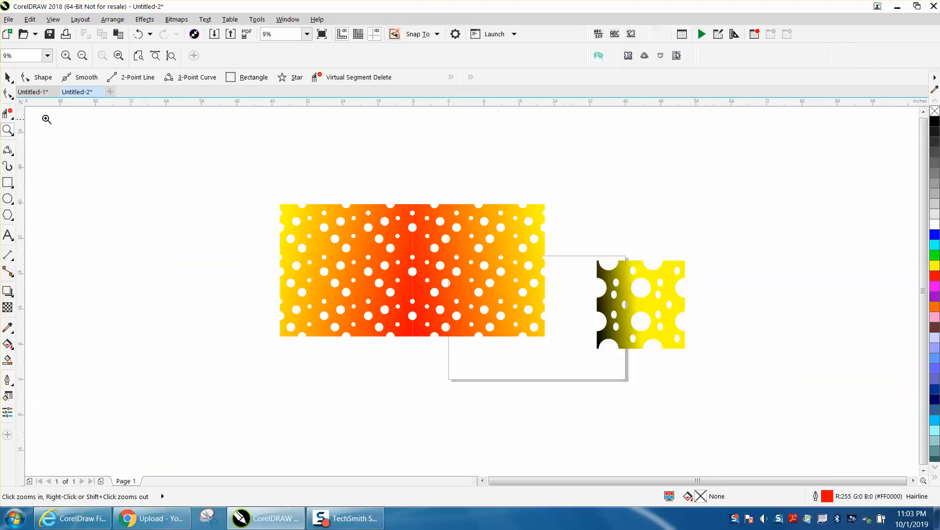
pyautogui.click(9, 77)
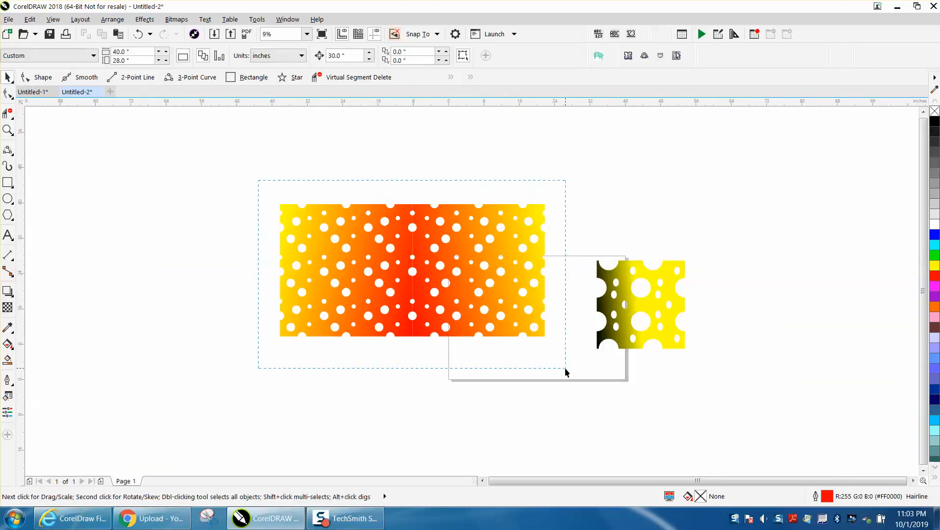
pyautogui.moveTo(565, 367); pyautogui.dragTo(566, 367)
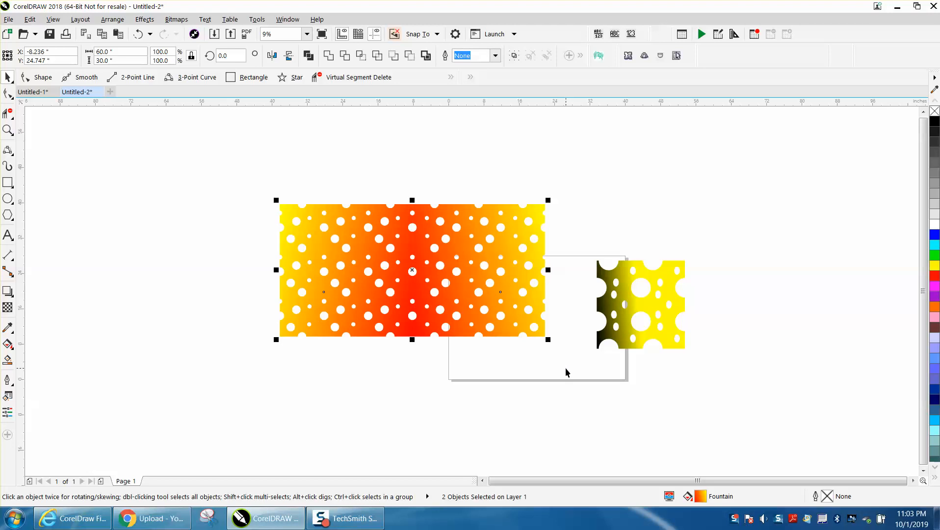
pyautogui.hotkey('ctrl', 'd')
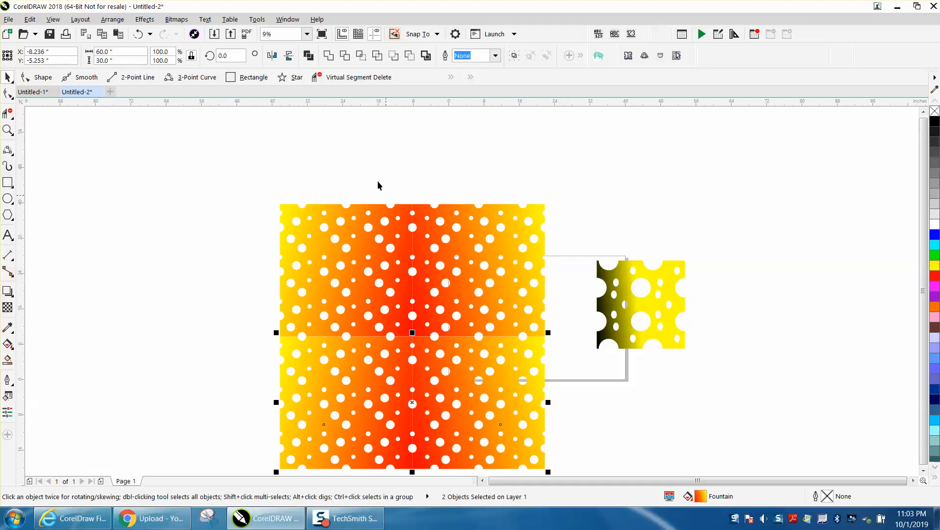
pyautogui.click(289, 56)
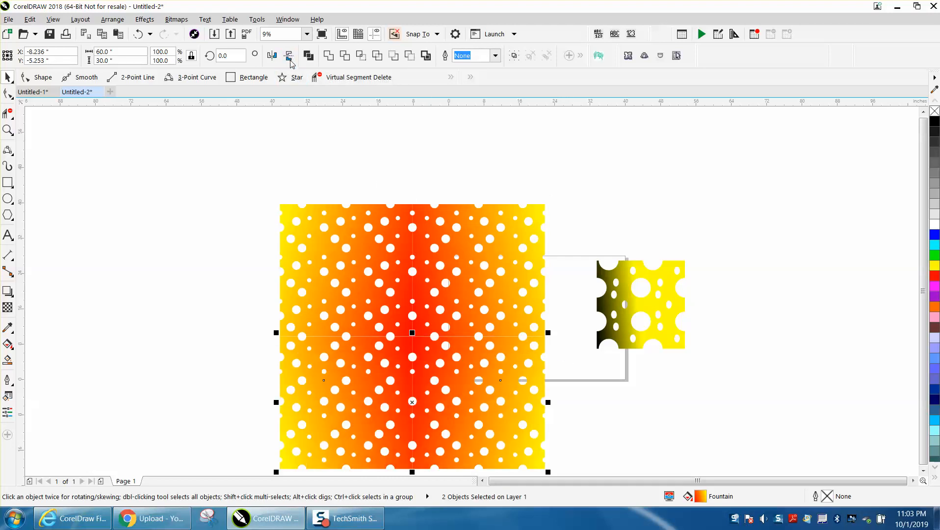
# Select all four blocks and combine them into one object.
pyautogui.scroll(-2, 275, 135)
pyautogui.moveTo(268, 168); pyautogui.dragTo(444, 329)
pyautogui.click(112, 20)
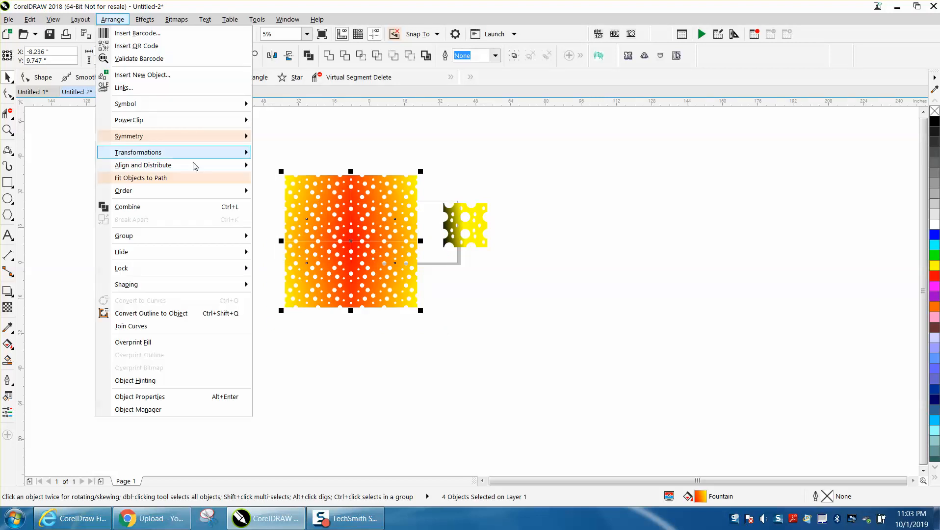
pyautogui.click(194, 210)
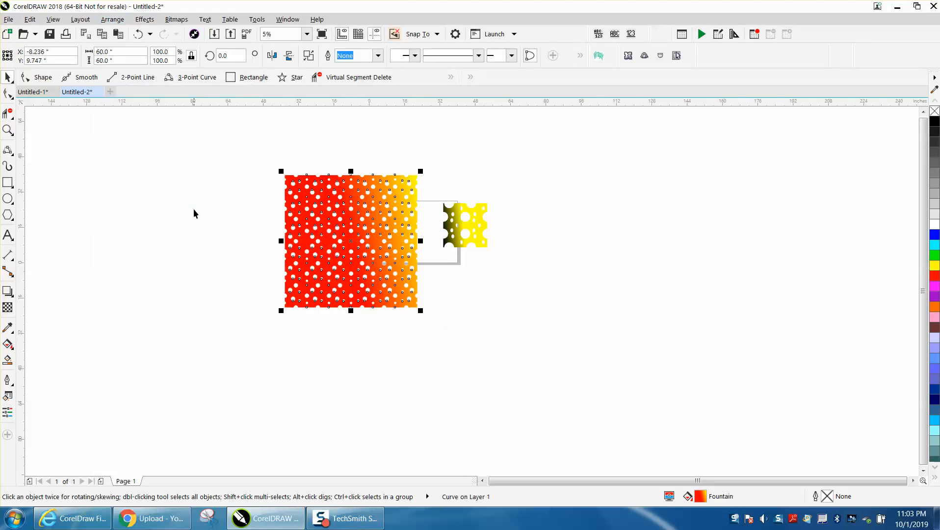
# Undo the combine, the vertical flip and the duplication.
pyautogui.click(141, 37)
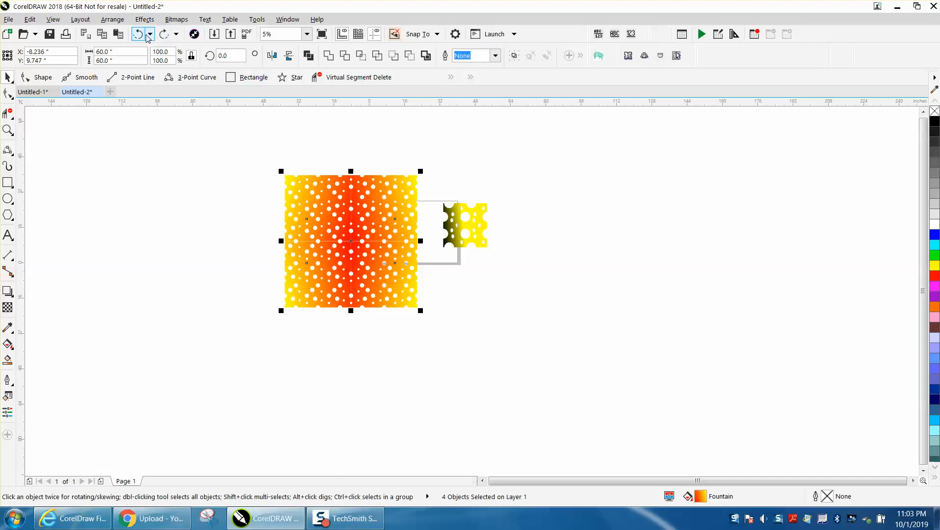
pyautogui.click(140, 38)
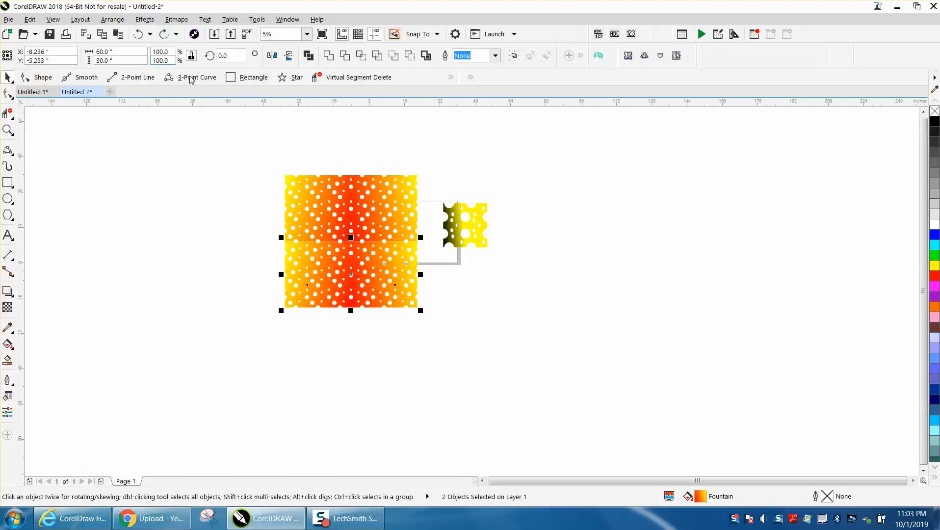
pyautogui.click(139, 37)
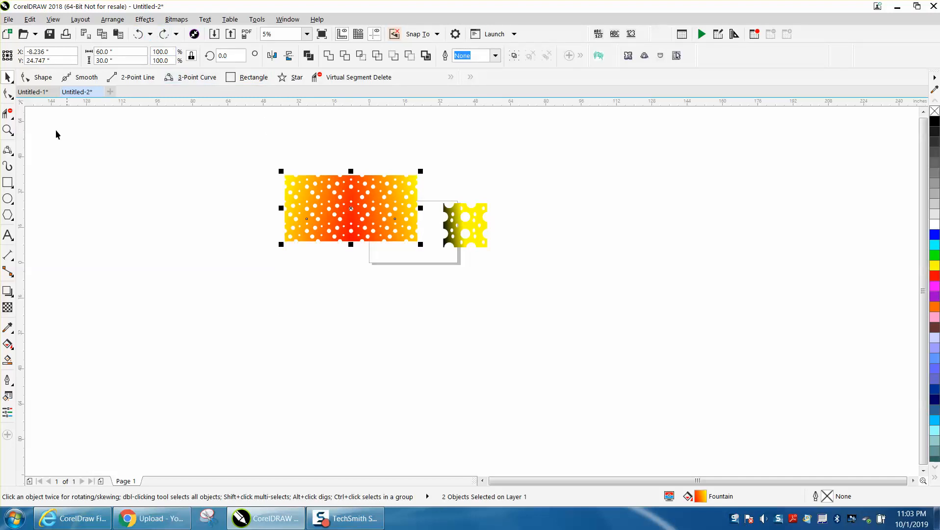
pyautogui.click(8, 130)
pyautogui.moveTo(284, 167); pyautogui.dragTo(520, 277)
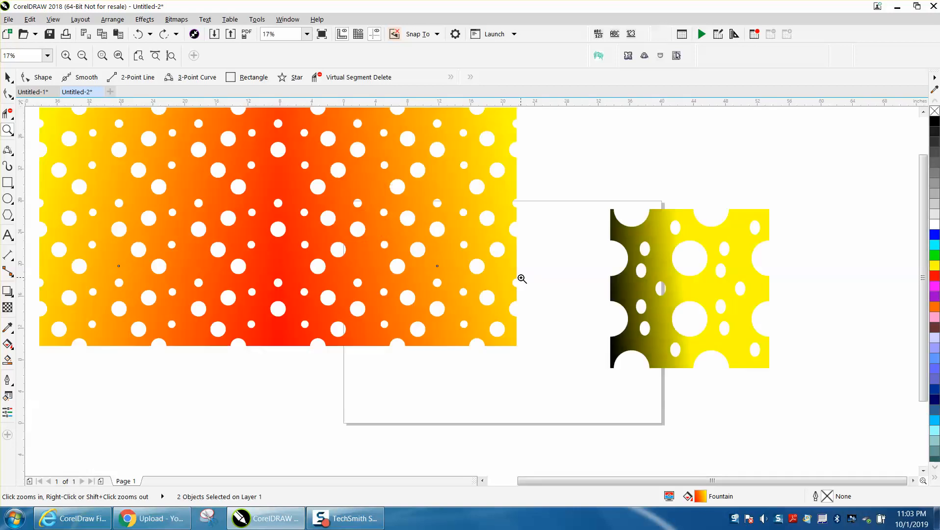